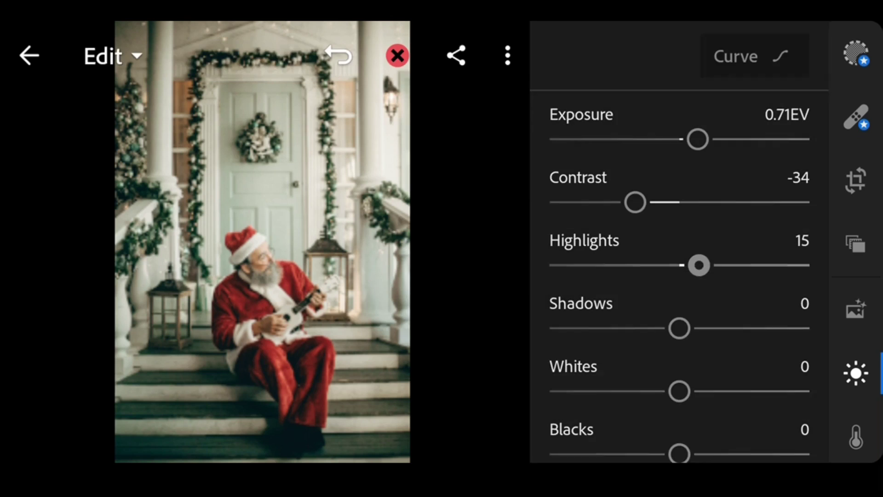
pyautogui.scroll(-1, 680, 276)
# Step: Lift Shadows to 31 and deepen Blacks to -16 in the Light panel
pyautogui.moveTo(678, 316); pyautogui.dragTo(720, 314)
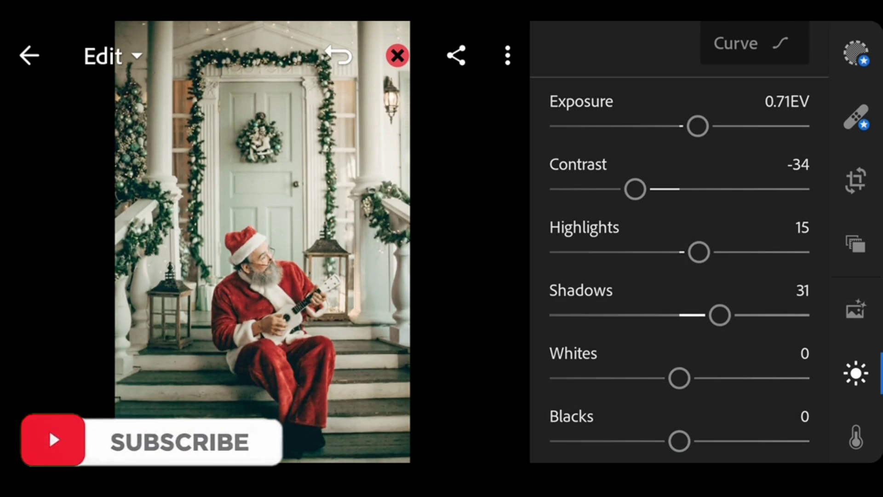
pyautogui.scroll(-1, 679, 276)
pyautogui.moveTo(678, 343); pyautogui.dragTo(708, 343)
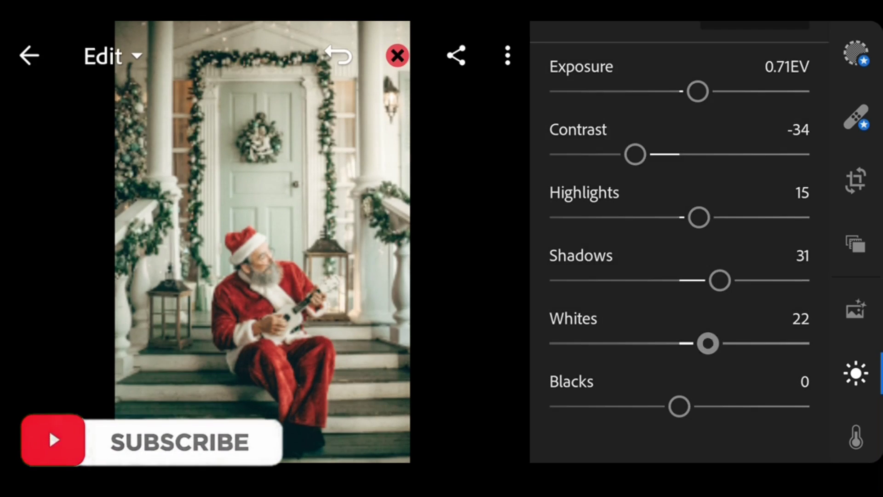
pyautogui.moveTo(680, 404); pyautogui.dragTo(659, 406)
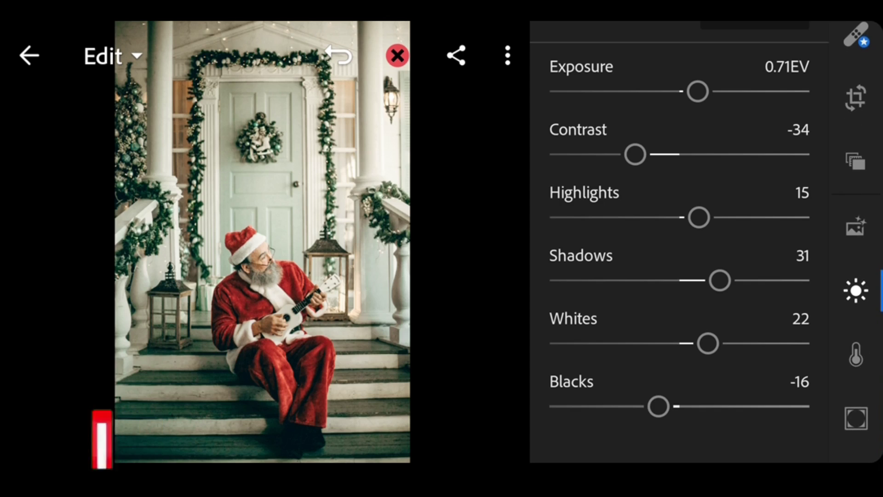
# Step: Set the Color panel's Temp to 22, Vibrance to 37 and Saturation to 11
pyautogui.click(856, 355)
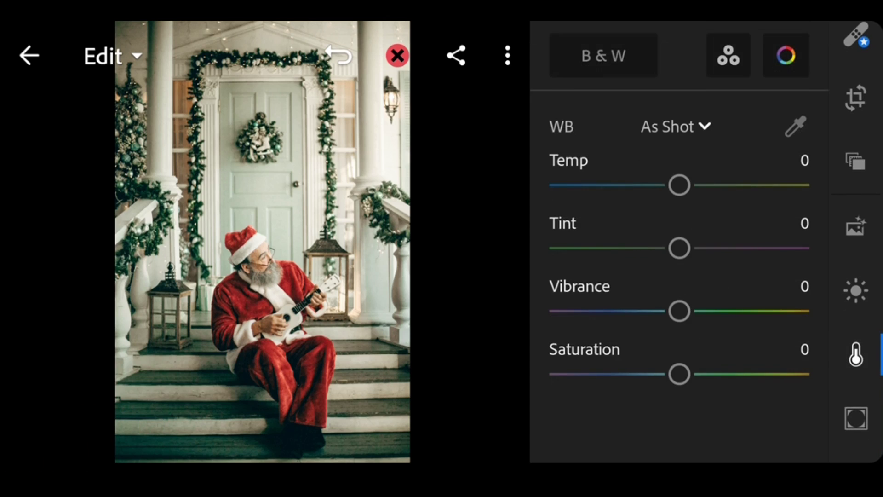
pyautogui.moveTo(679, 186); pyautogui.dragTo(708, 186)
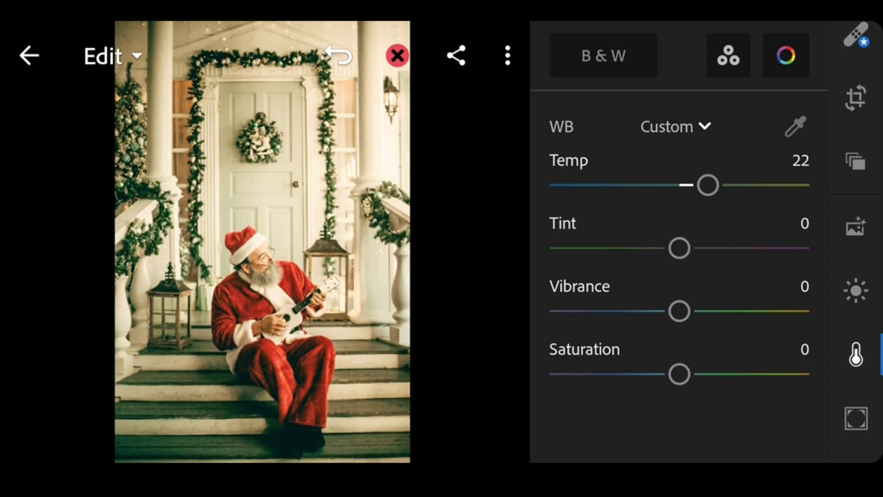
pyautogui.moveTo(680, 311); pyautogui.dragTo(727, 311)
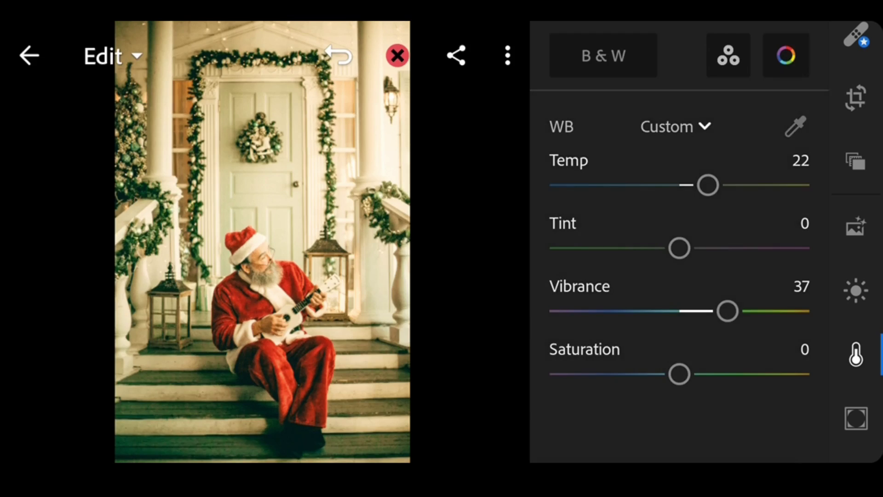
pyautogui.moveTo(679, 373); pyautogui.dragTo(694, 373)
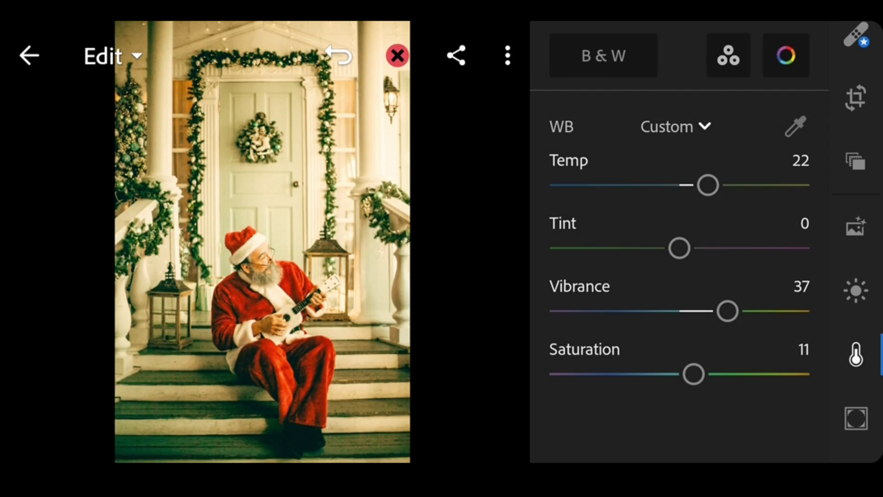
# Step: In the colour Mix, shift Orange Hue to -23 and raise orange saturation, then close it
pyautogui.click(786, 55)
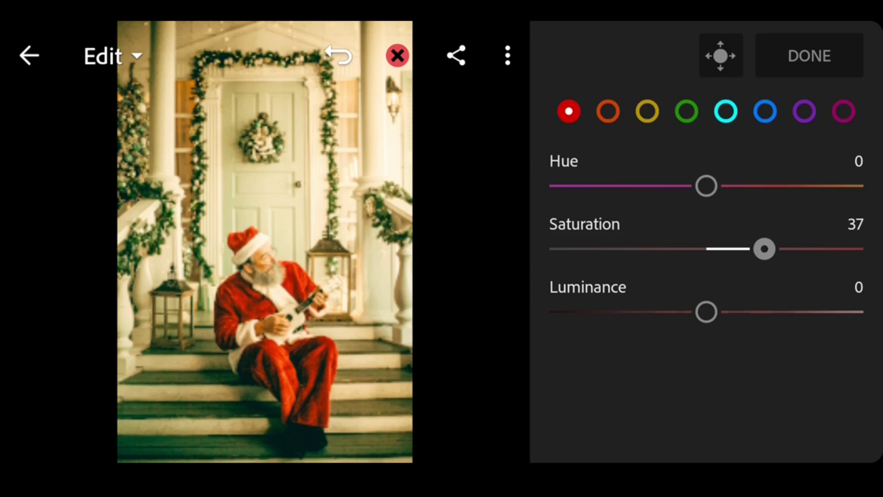
pyautogui.click(607, 111)
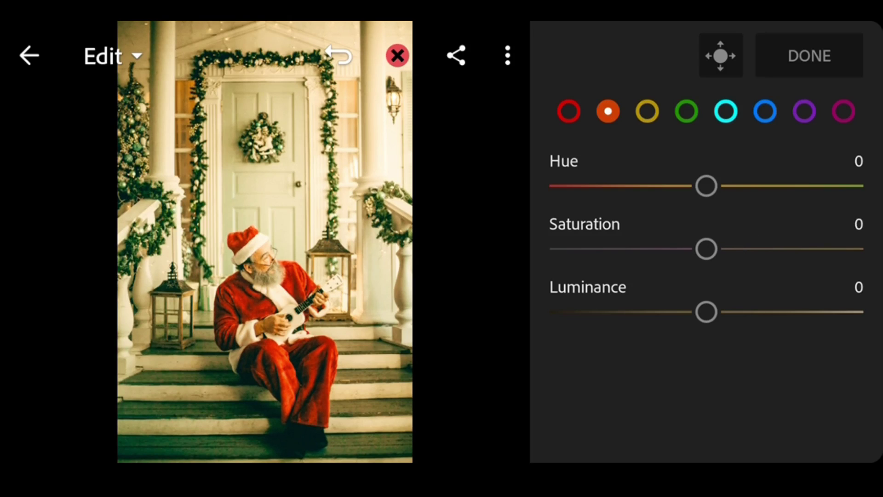
pyautogui.moveTo(706, 185); pyautogui.dragTo(670, 185)
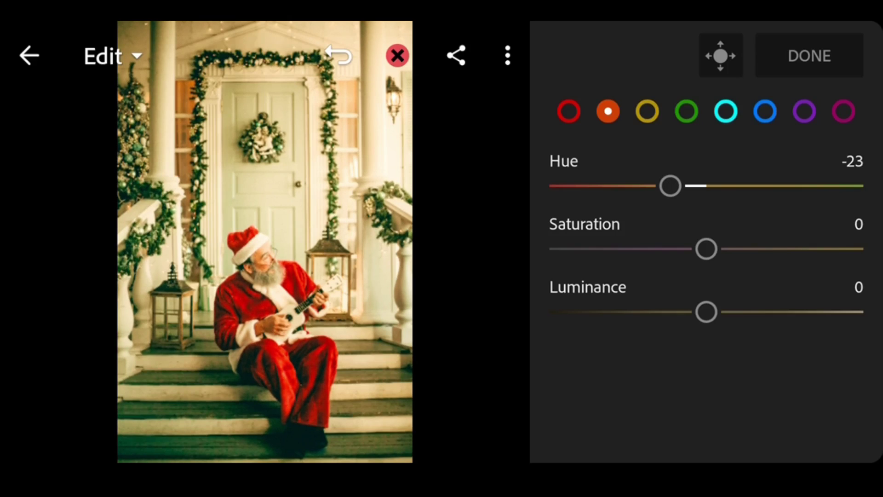
pyautogui.moveTo(707, 249); pyautogui.dragTo(742, 248)
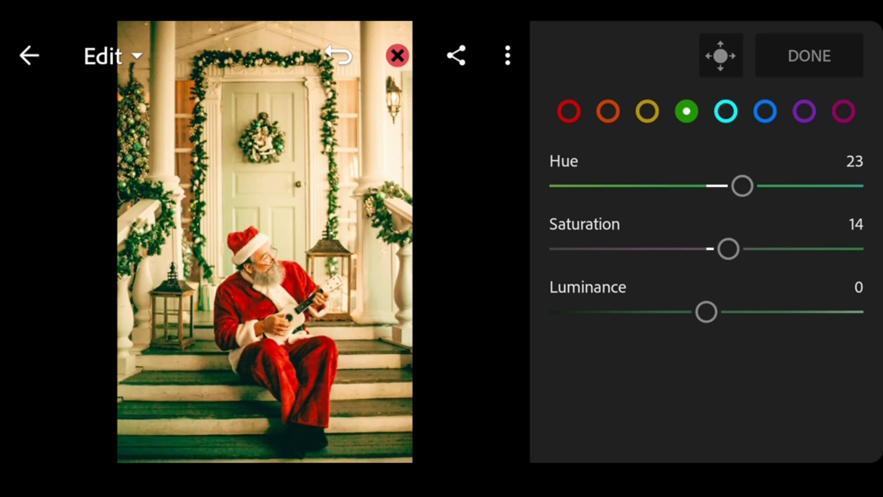
pyautogui.click(809, 55)
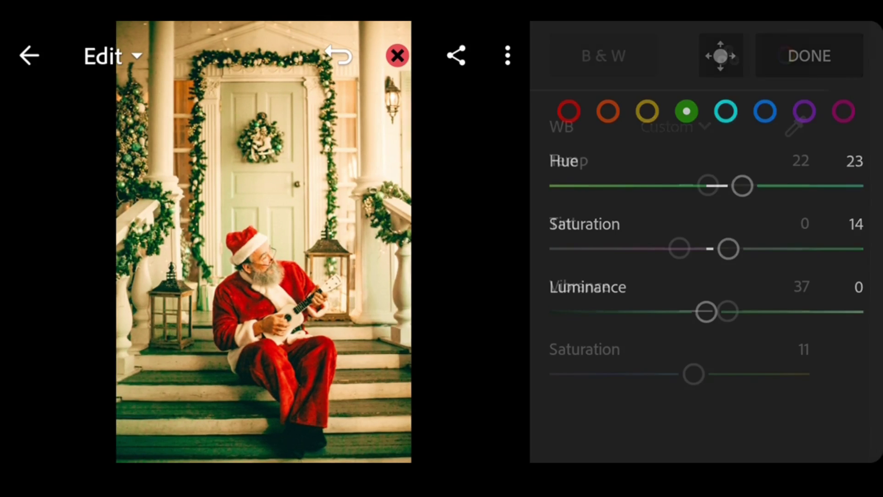
# Step: In Grading, grade midtones to hue 35, sat 8, then global tones to hue 295, sat 9
pyautogui.click(787, 54)
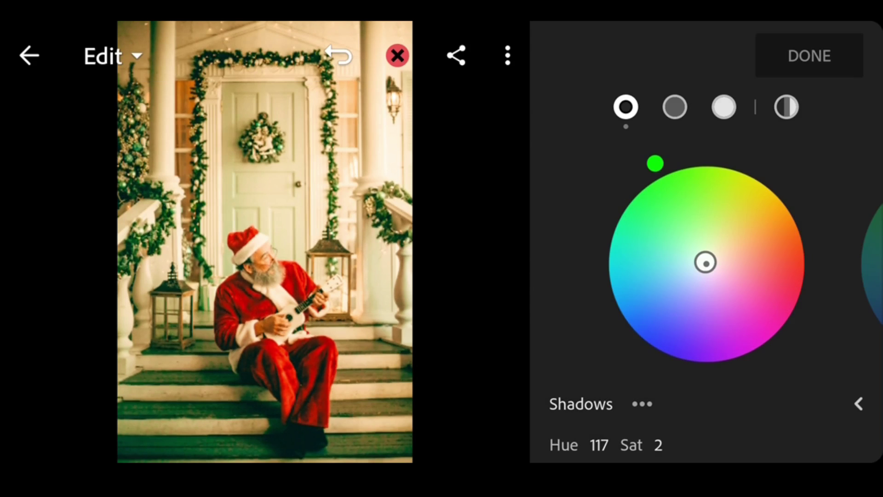
pyautogui.click(674, 106)
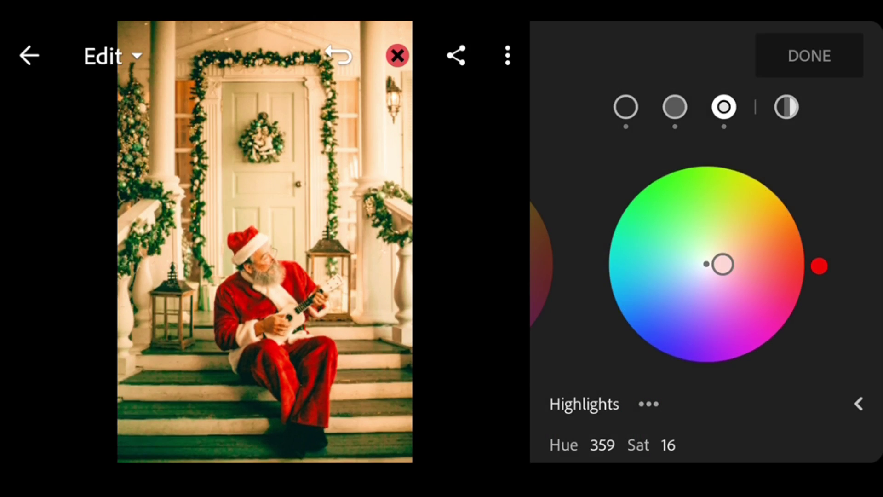
pyautogui.click(786, 107)
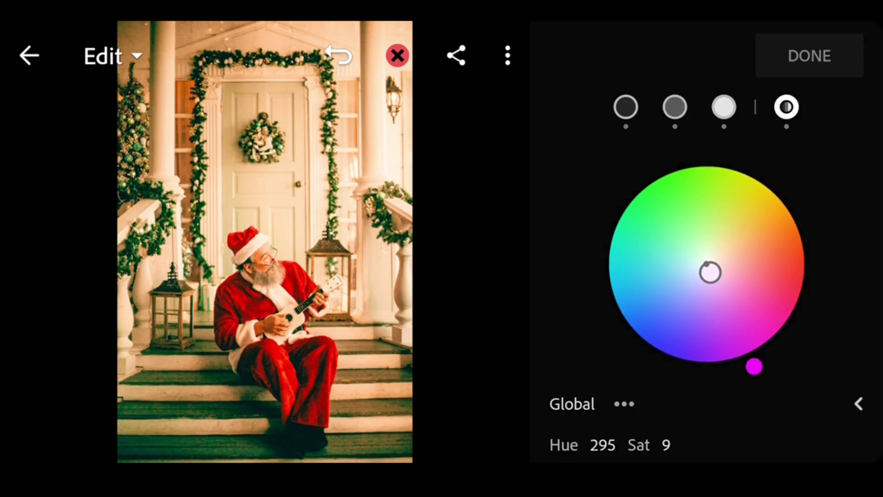
pyautogui.scroll(-1, 707, 386)
pyautogui.scroll(-2, 707, 276)
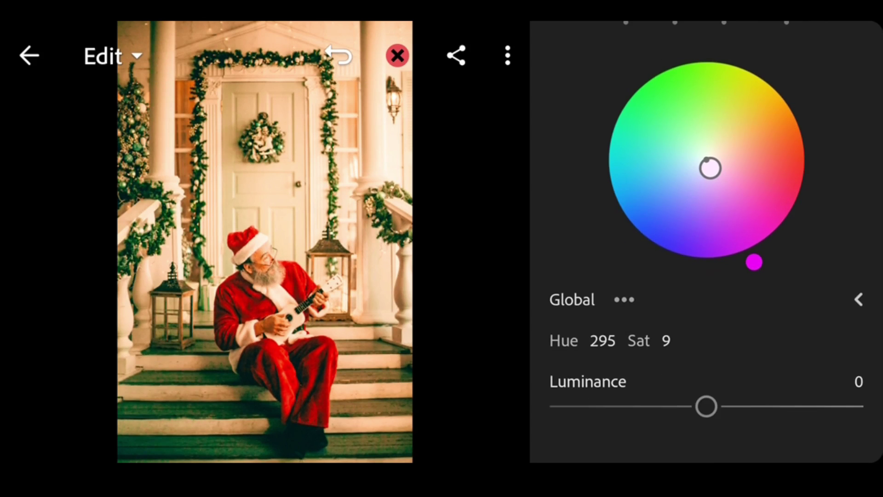
pyautogui.scroll(3, 706, 277)
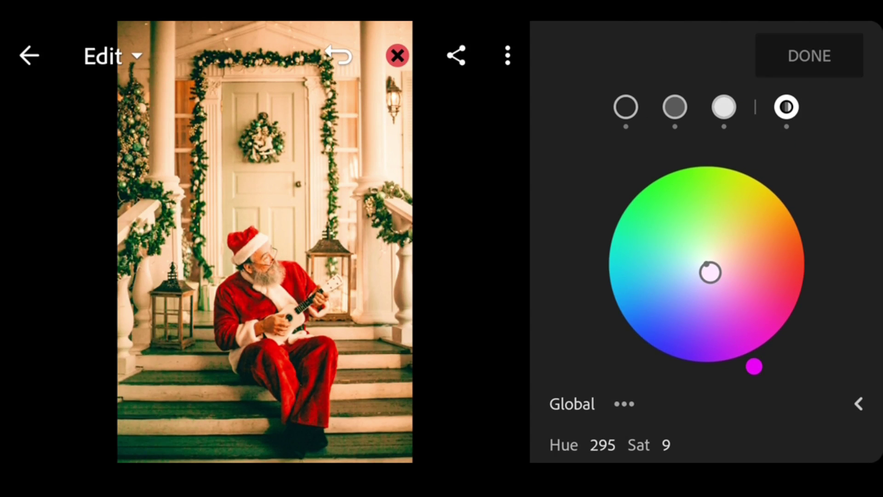
# Step: Leave colour grading and set Effects Texture -15, Clarity 14 and Dehaze 18
pyautogui.click(810, 55)
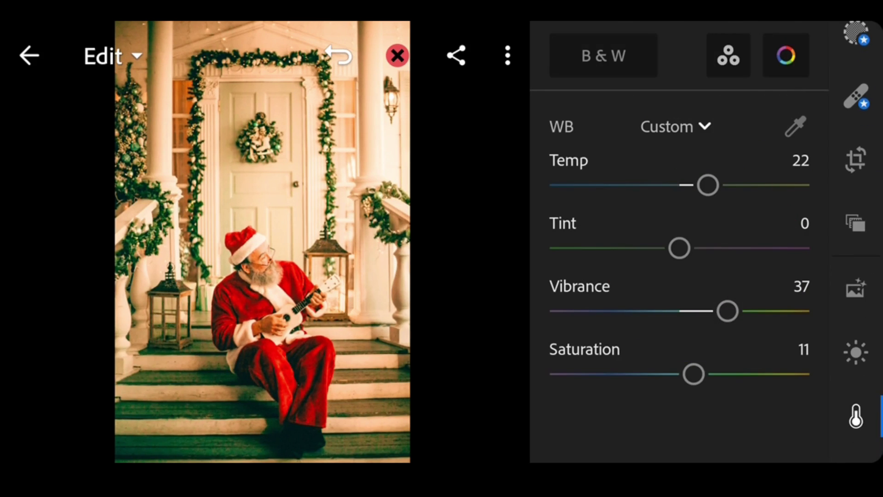
pyautogui.click(856, 314)
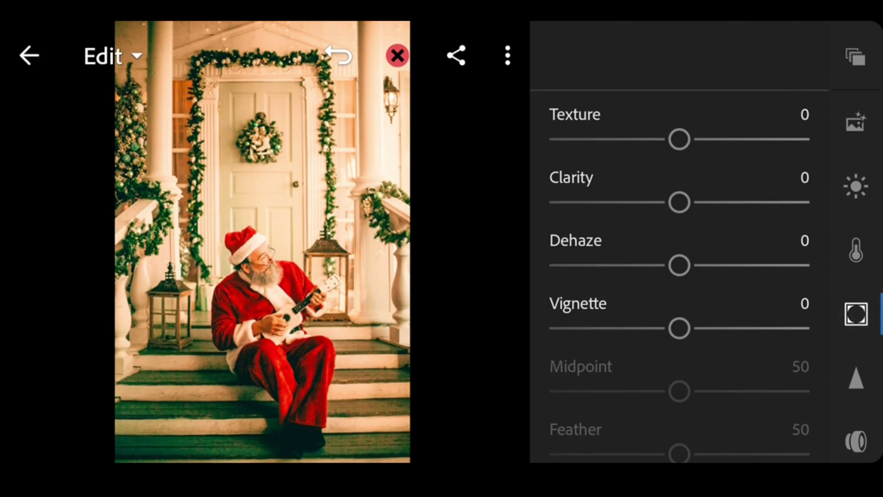
pyautogui.moveTo(679, 139); pyautogui.dragTo(660, 138)
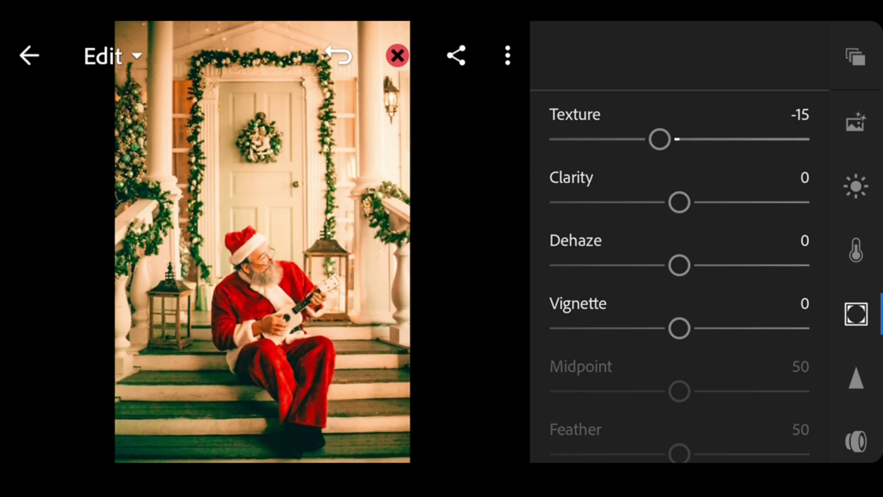
pyautogui.moveTo(679, 202); pyautogui.dragTo(697, 201)
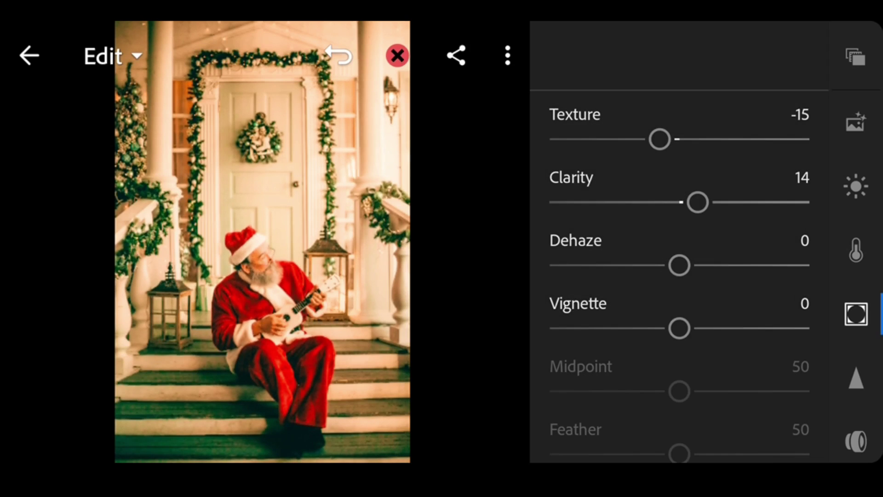
pyautogui.moveTo(679, 264); pyautogui.dragTo(702, 265)
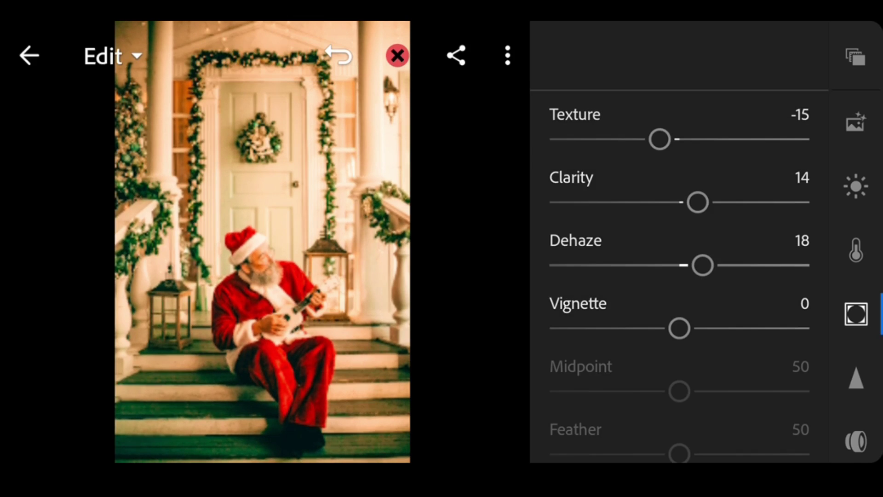
pyautogui.scroll(-2, 679, 276)
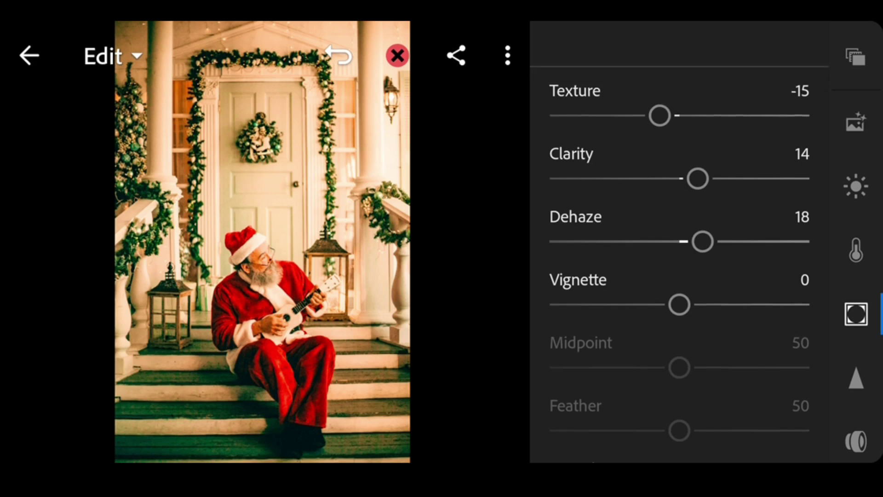
pyautogui.moveTo(679, 290)
pyautogui.mouseDown()
pyautogui.moveTo(633, 288)
pyautogui.moveTo(642, 289)
pyautogui.mouseUp()
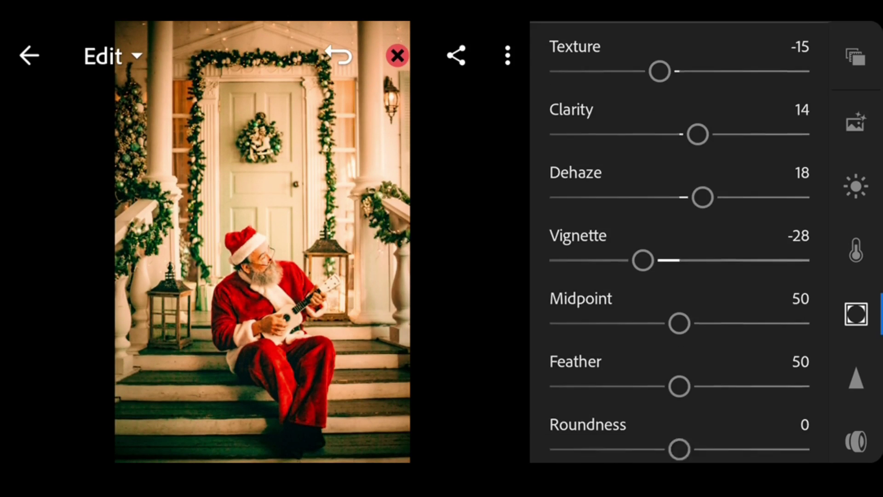
pyautogui.scroll(-5, 679, 276)
pyautogui.moveTo(562, 382); pyautogui.dragTo(604, 381)
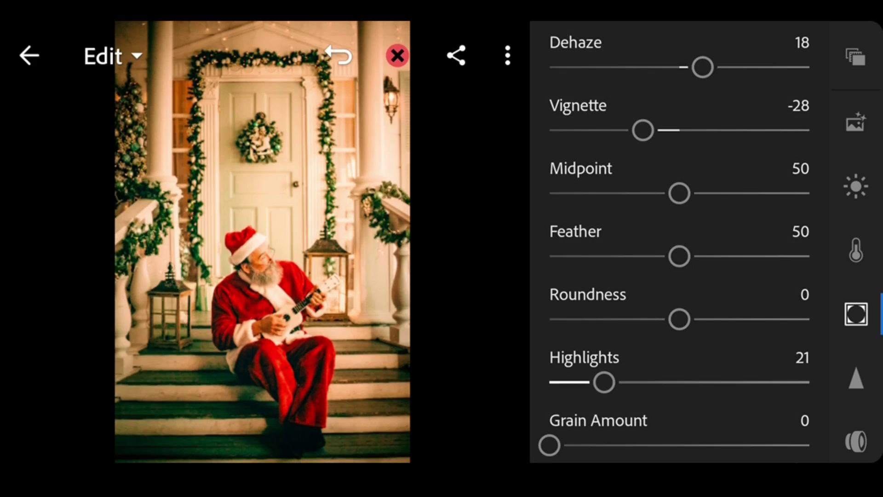
pyautogui.scroll(-3, 680, 276)
pyautogui.scroll(5, 680, 276)
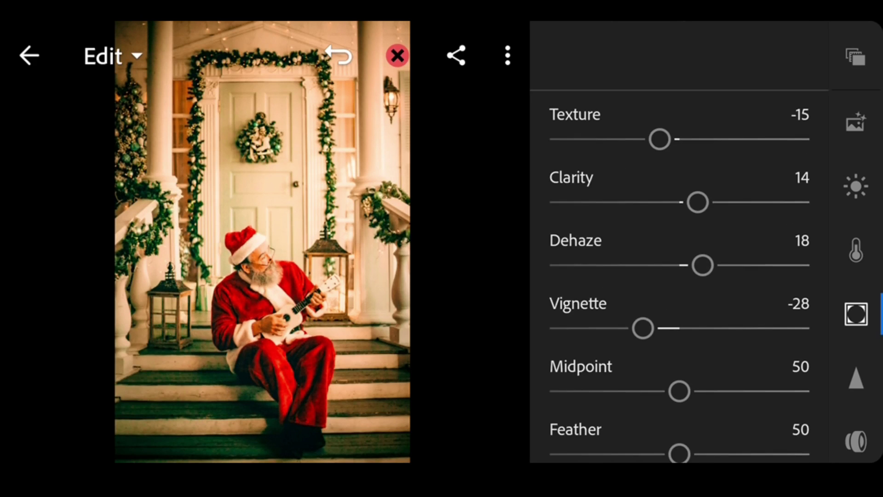
# Step: Close the Effects panel and bring up the Share options for the edited photo
pyautogui.click(855, 314)
pyautogui.click(755, 55)
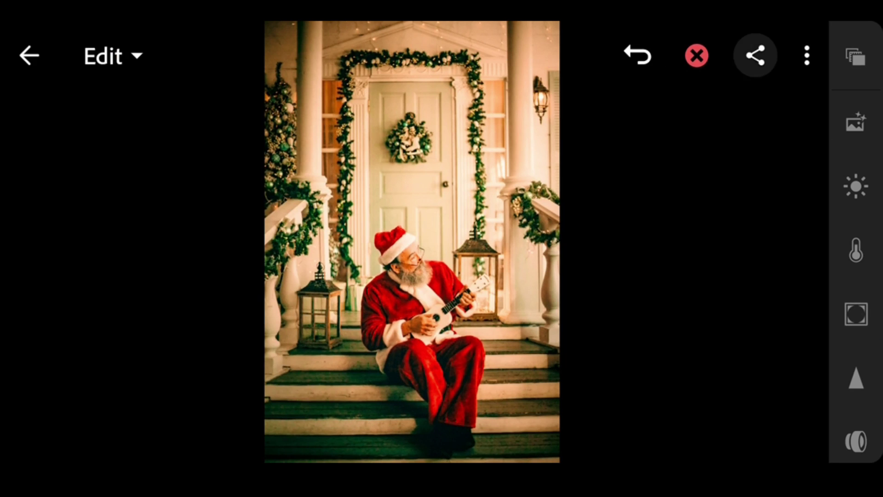